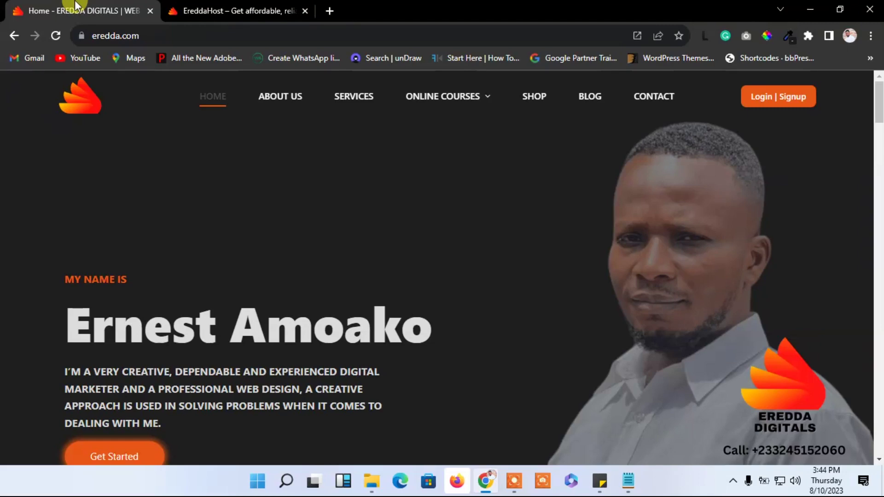
Step: Switch to the EreddaHost hosting site in the second browser tab
{"action": "left_click", "coordinate": [194, 6]}
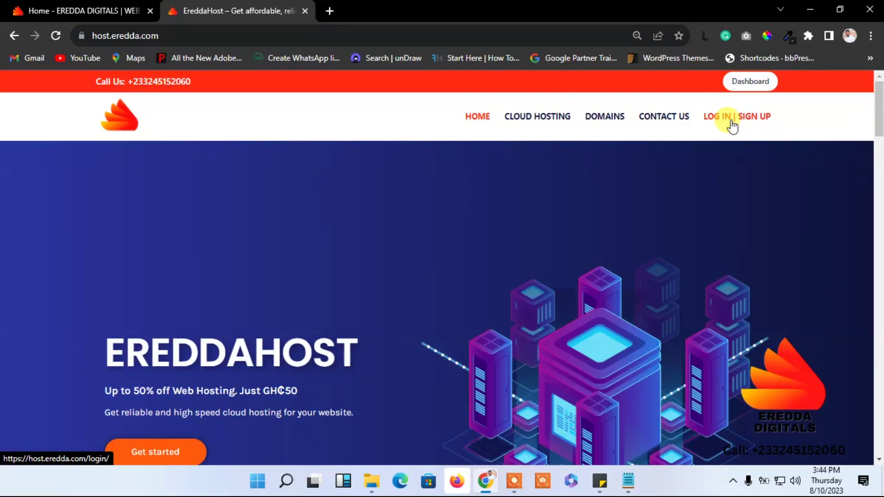
Step: From the EreddaHost membership dashboard, open the Control Panel login in a new tab
{"action": "left_click", "coordinate": [740, 90]}
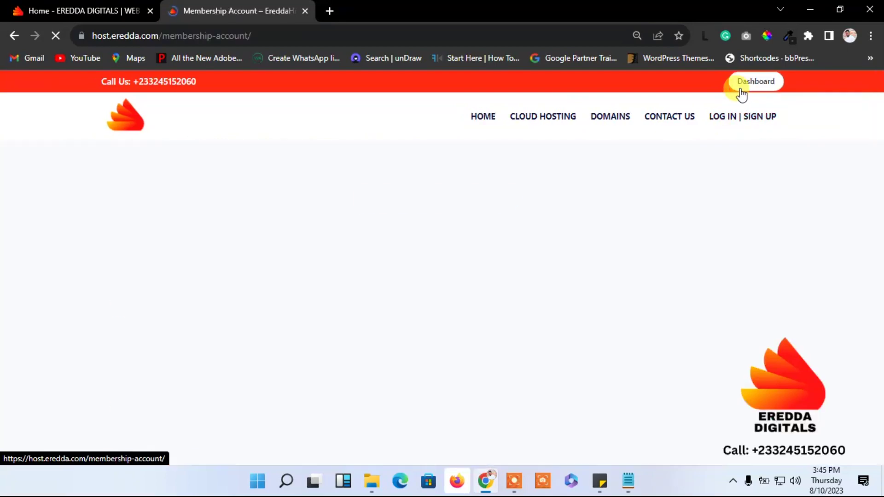
{"action": "left_click_drag", "start_coordinate": [879, 136], "coordinate": [879, 221]}
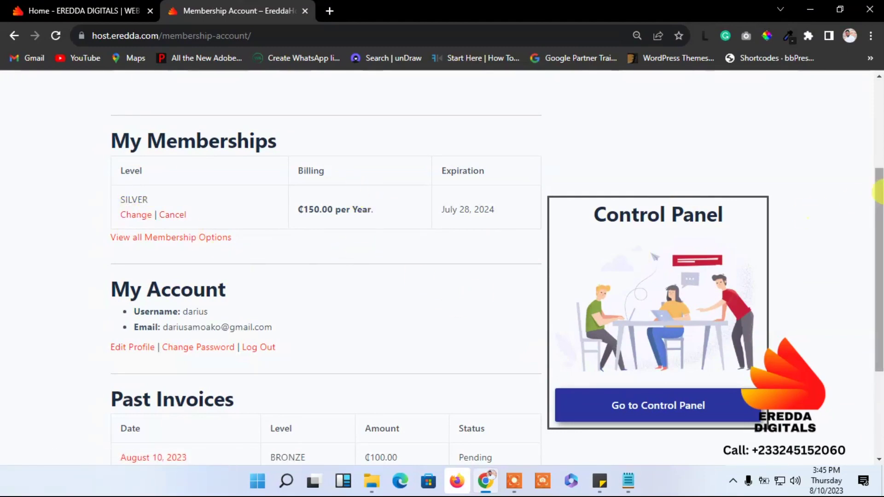
{"action": "left_click_drag", "start_coordinate": [879, 206], "coordinate": [878, 216]}
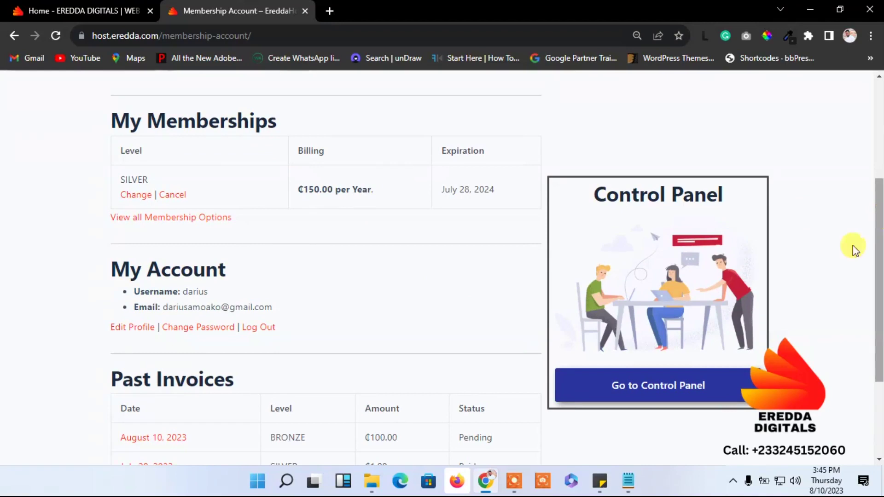
{"action": "left_click", "coordinate": [643, 389]}
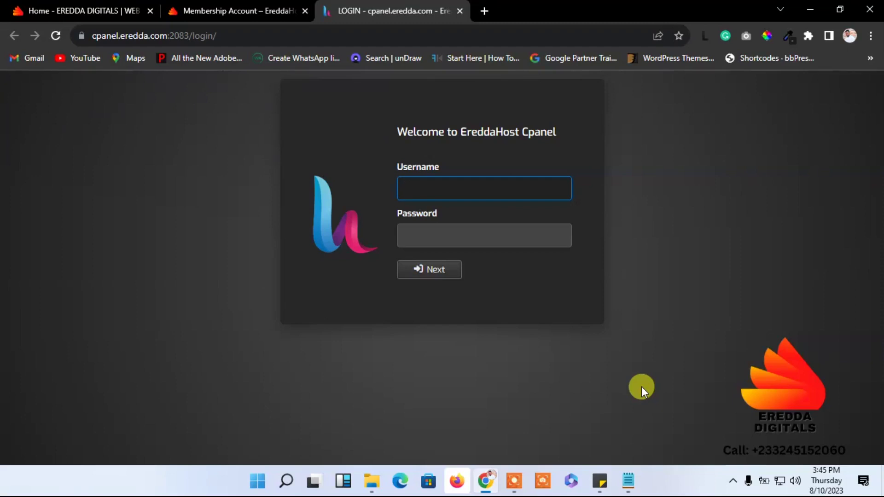
Step: Sign in with the autofilled saved username and pasted password, then submit the two-factor step
{"action": "type", "text": "ereddadigitals"}
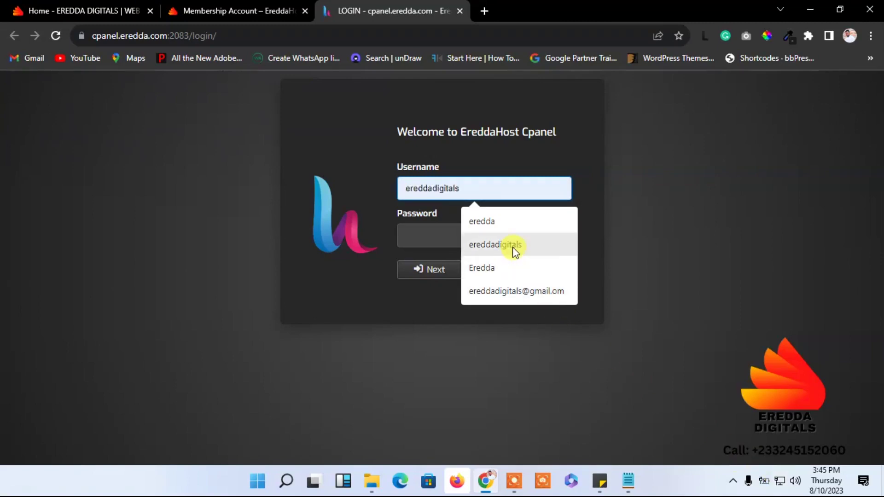
{"action": "left_click", "coordinate": [512, 247]}
{"action": "left_click", "coordinate": [454, 231]}
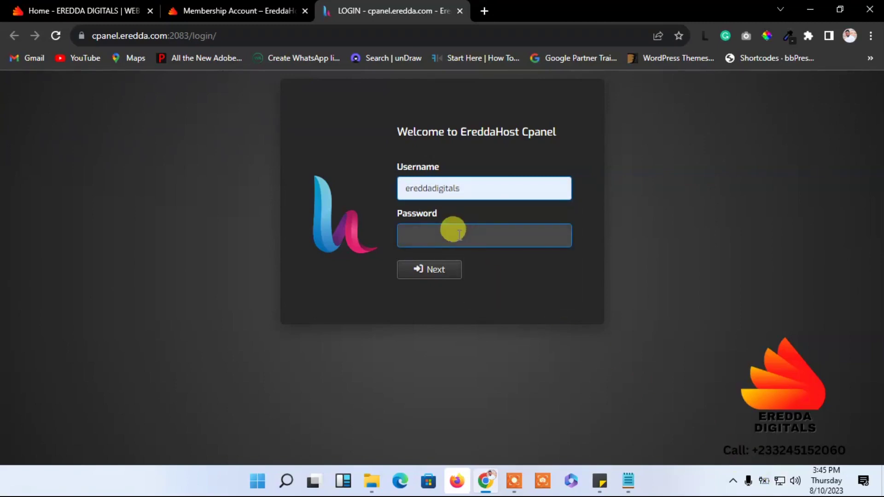
{"action": "key", "text": "ctrl+v"}
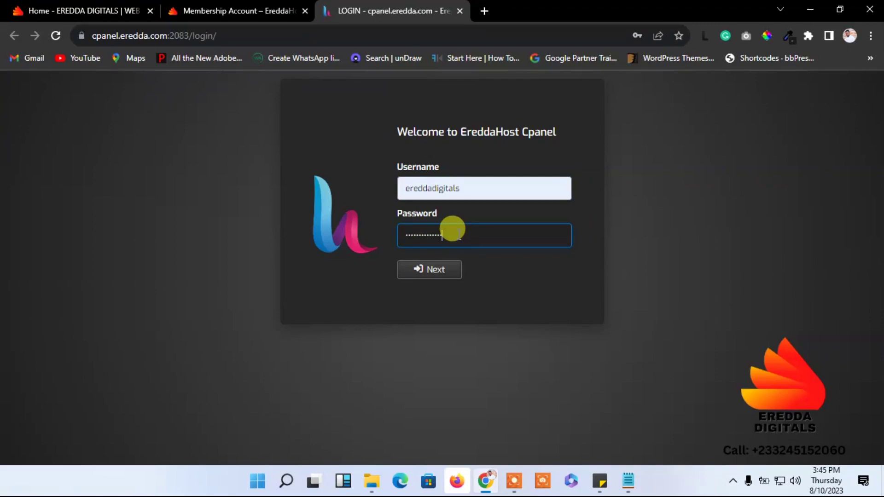
{"action": "left_click", "coordinate": [443, 273]}
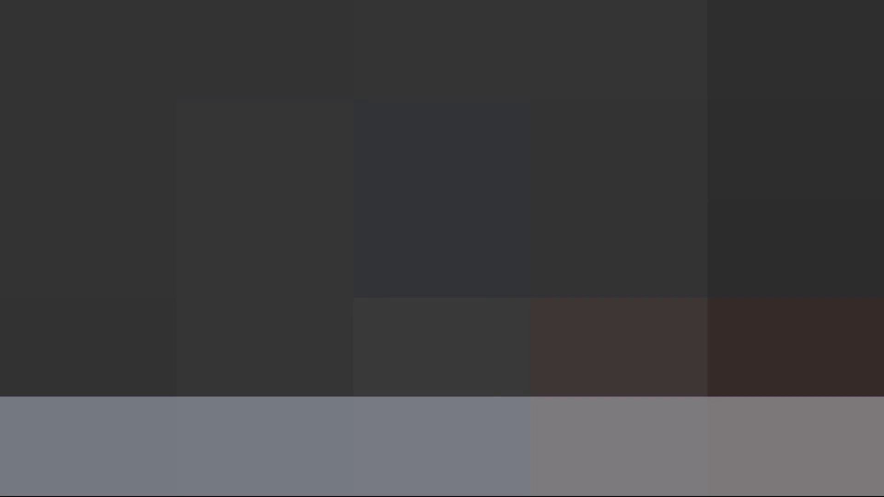
{"action": "left_click", "coordinate": [426, 244]}
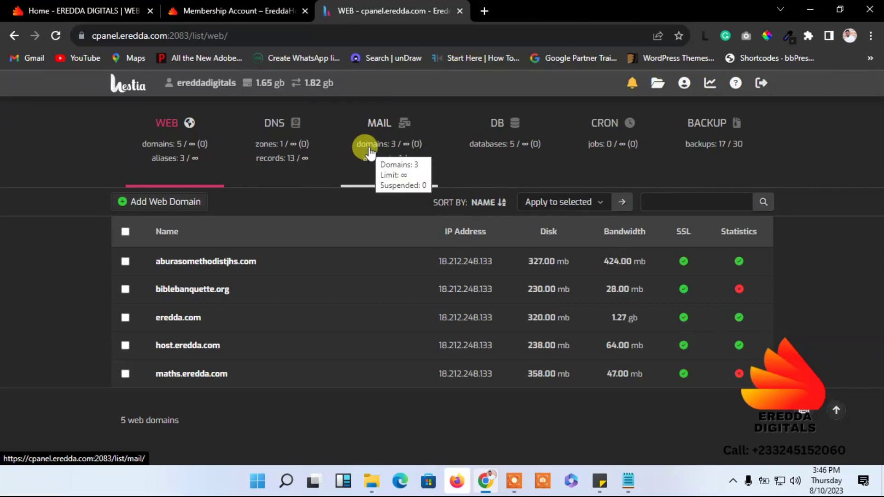
Step: Show the DB list with the account's 5 MySQL databases
{"action": "left_click", "coordinate": [495, 137]}
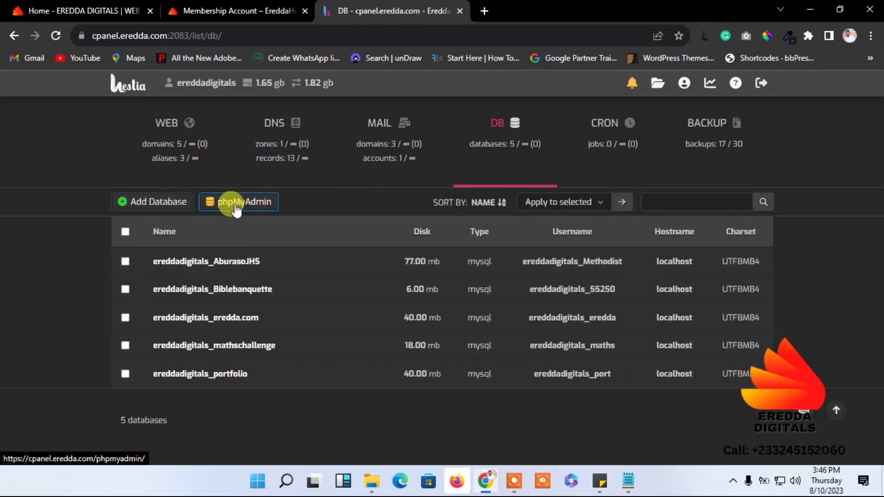
Step: Compare the empty CRON list with the BACKUP list, scrolling through the 17 archives from 27 Jul 2023
{"action": "left_click", "coordinate": [614, 138]}
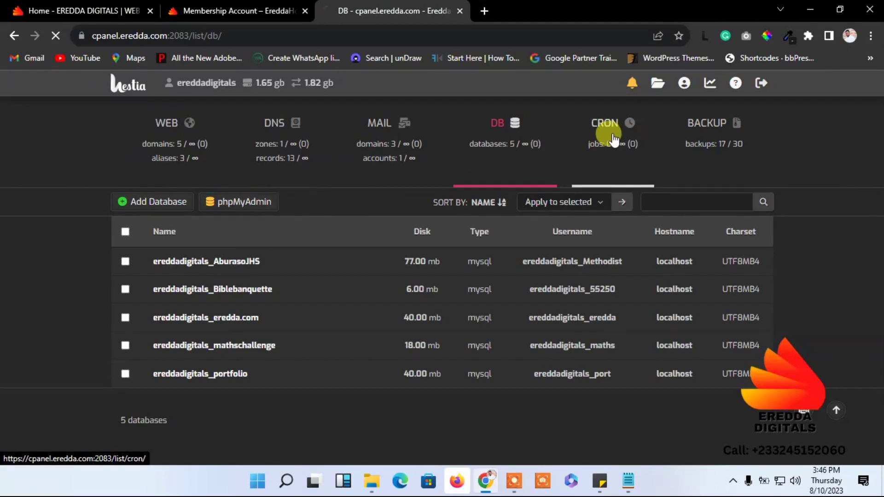
{"action": "left_click", "coordinate": [699, 148]}
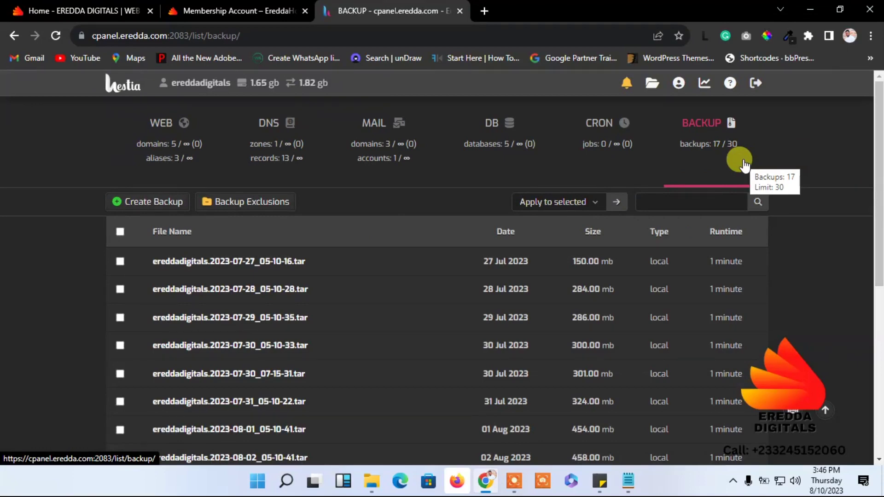
{"action": "left_click", "coordinate": [623, 152]}
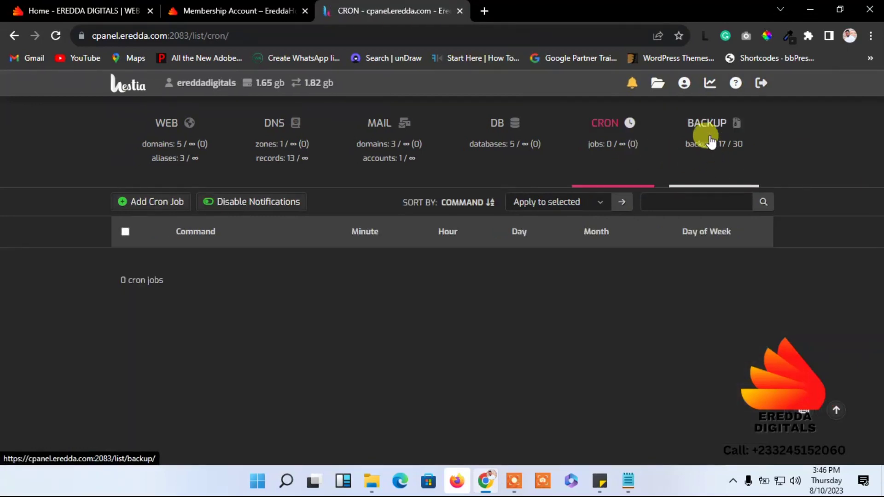
{"action": "left_click", "coordinate": [707, 134]}
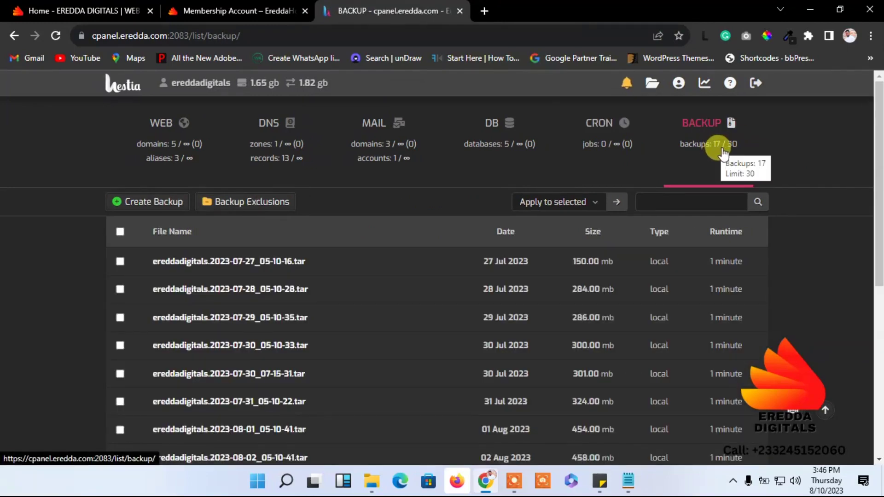
{"action": "left_click_drag", "start_coordinate": [880, 139], "coordinate": [878, 199]}
{"action": "scroll", "coordinate": [839, 151], "scroll_direction": "up", "scroll_amount": 3}
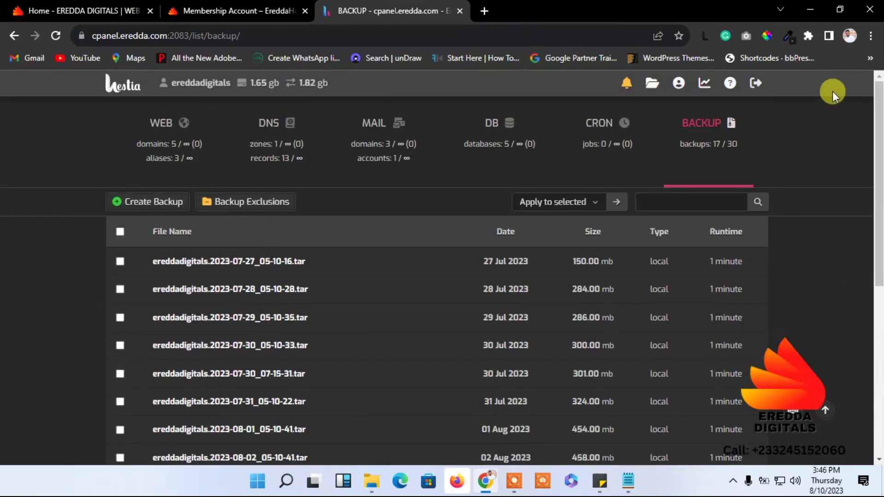
{"action": "left_click_drag", "start_coordinate": [877, 115], "coordinate": [878, 329]}
{"action": "scroll", "coordinate": [852, 250], "scroll_direction": "up", "scroll_amount": 6}
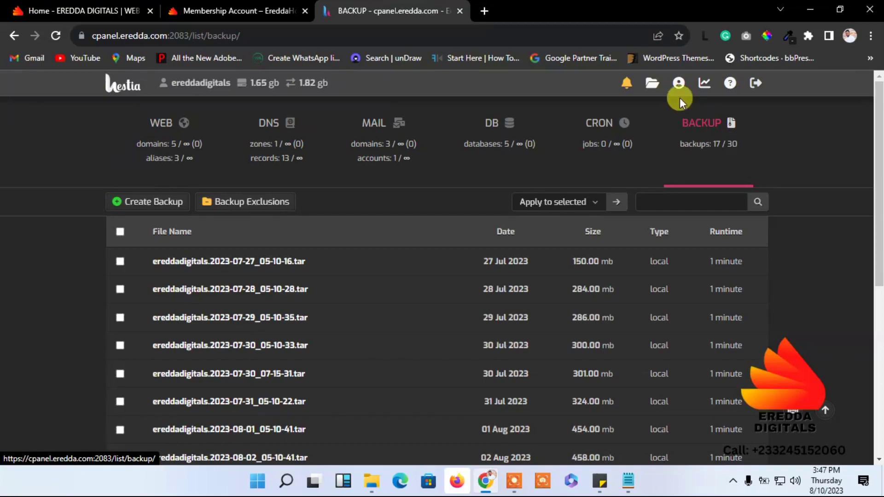
Step: In the File Manager, open the web folder and then the aburasomethodistjhs.com folder
{"action": "left_click", "coordinate": [651, 84]}
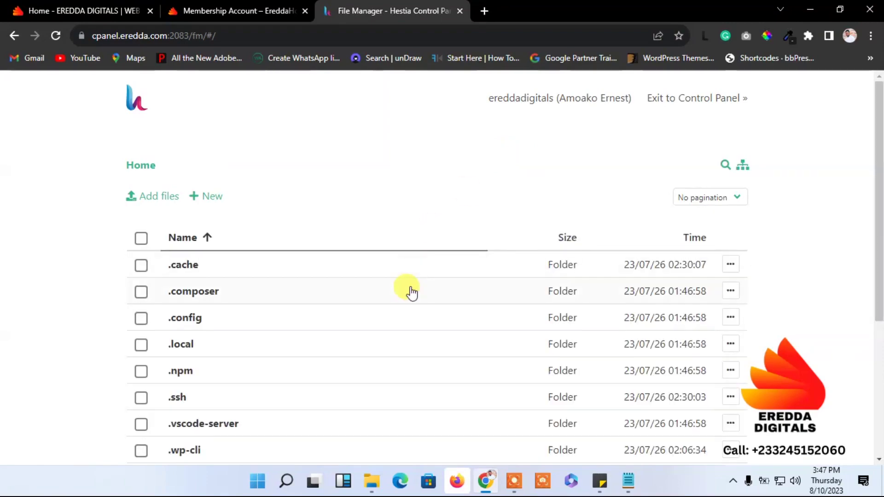
{"action": "left_click_drag", "start_coordinate": [879, 147], "coordinate": [879, 281]}
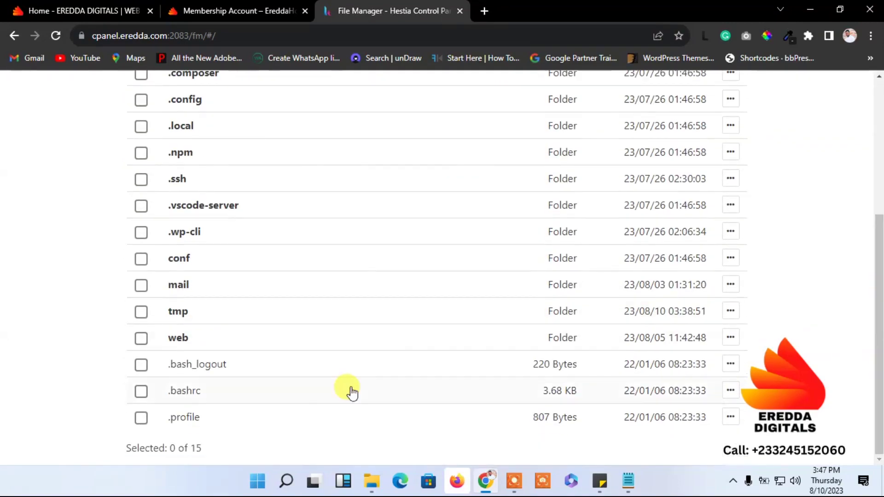
{"action": "left_click", "coordinate": [186, 339]}
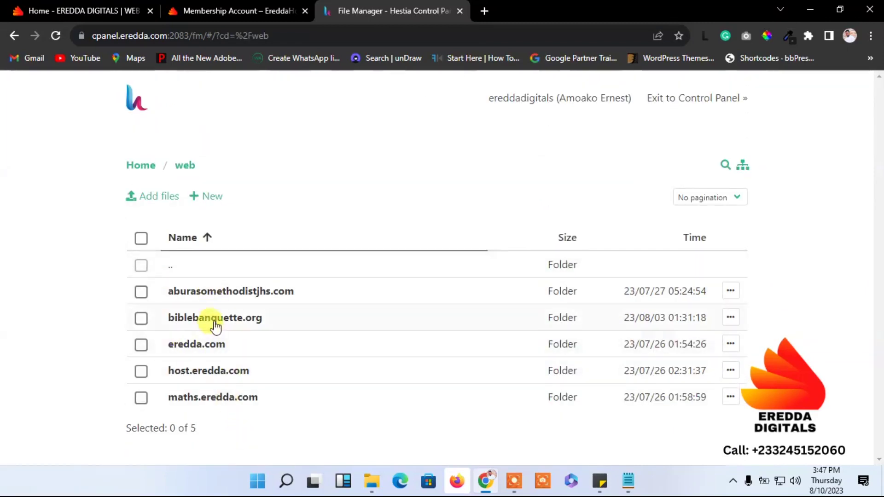
{"action": "left_click", "coordinate": [205, 295]}
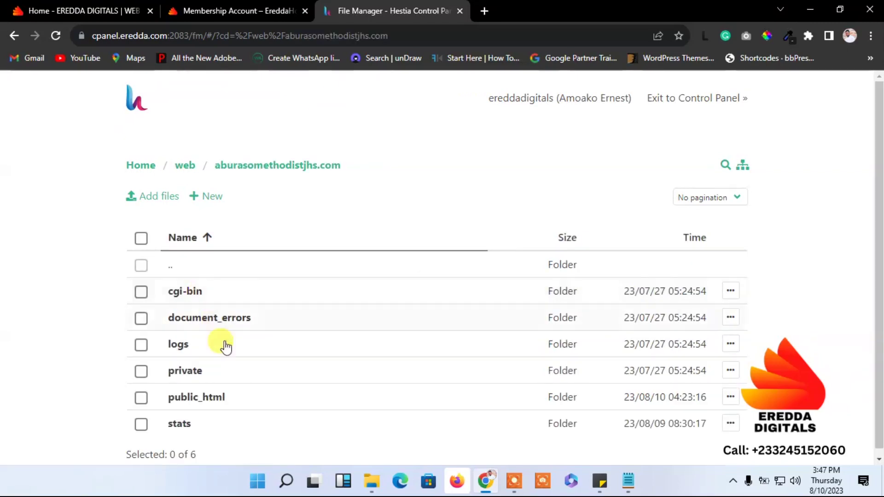
Step: Exit the file manager, glance at the MAIL domains, and return to the 5 web domains
{"action": "left_click", "coordinate": [689, 103]}
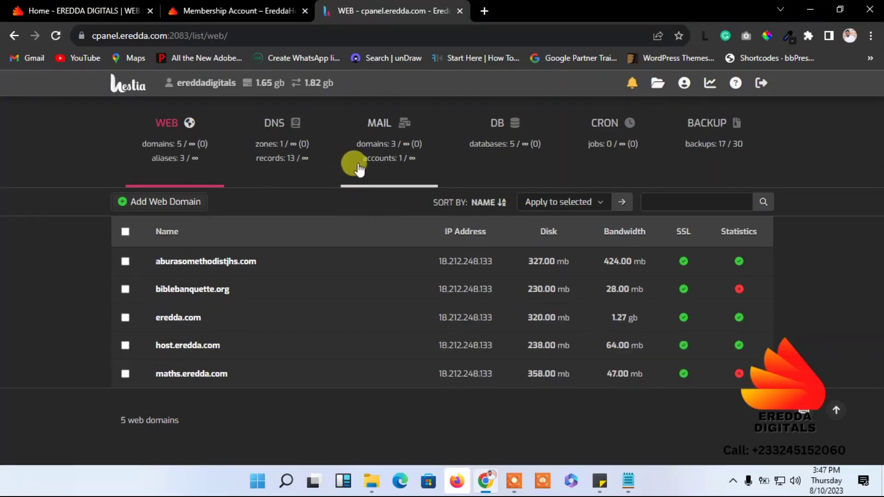
{"action": "left_click", "coordinate": [370, 145]}
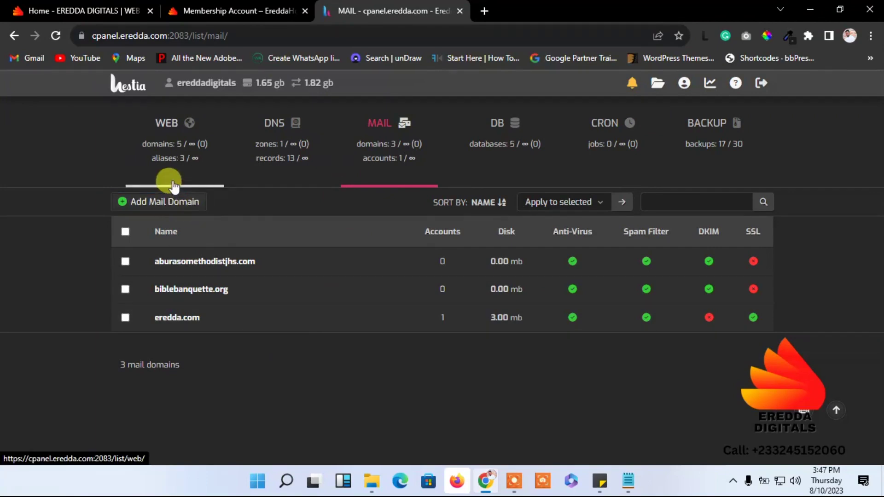
{"action": "left_click", "coordinate": [175, 141]}
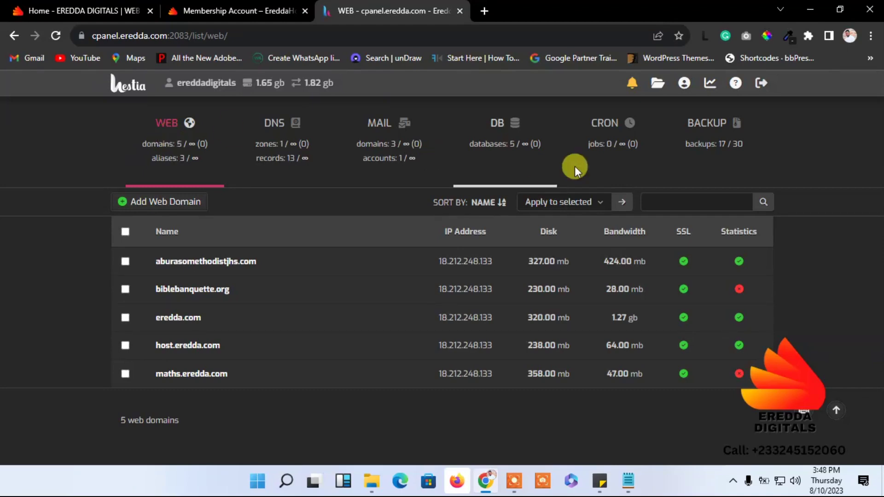
Step: On the Edit User page, untick Enable two-factor authentication and save the account
{"action": "left_click", "coordinate": [682, 88]}
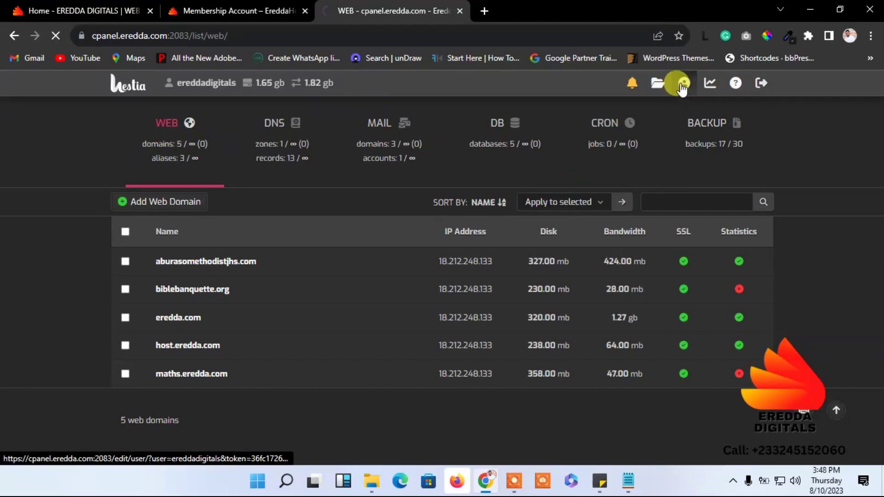
{"action": "scroll", "coordinate": [877, 198], "scroll_direction": "down", "scroll_amount": 1}
{"action": "left_click_drag", "start_coordinate": [877, 198], "coordinate": [879, 306]}
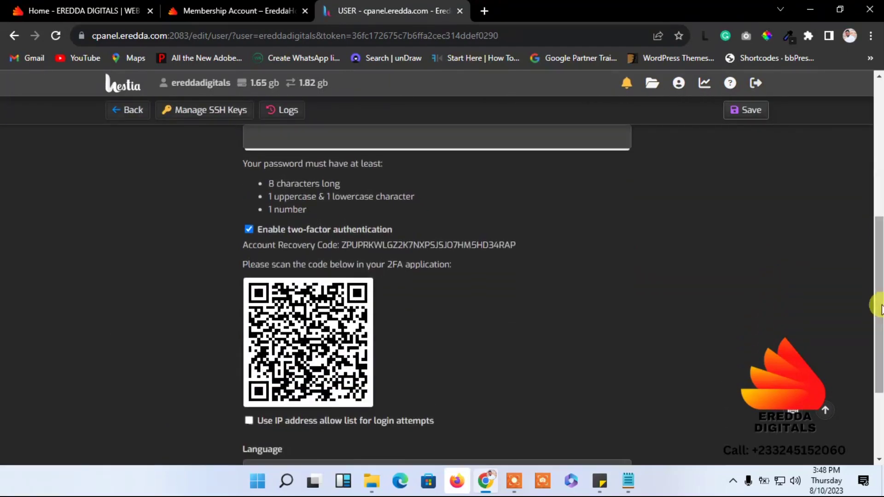
{"action": "left_click", "coordinate": [248, 229]}
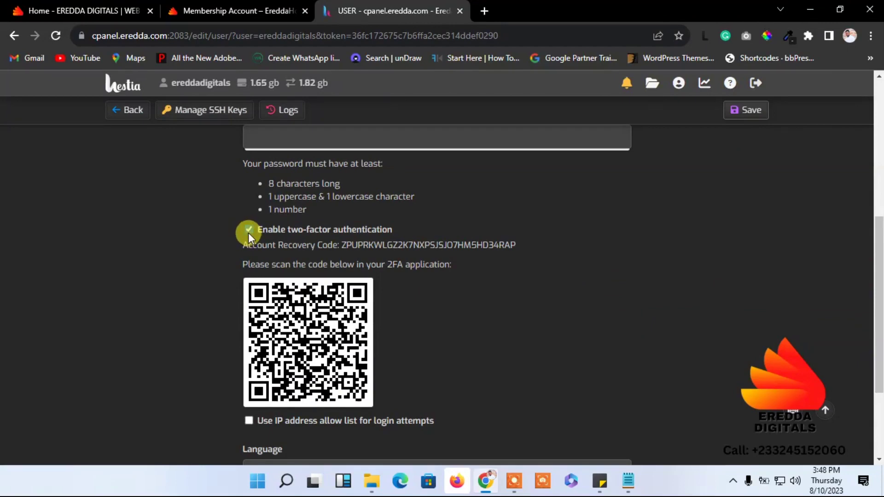
{"action": "left_click", "coordinate": [248, 230]}
{"action": "scroll", "coordinate": [878, 350], "scroll_direction": "down", "scroll_amount": 3}
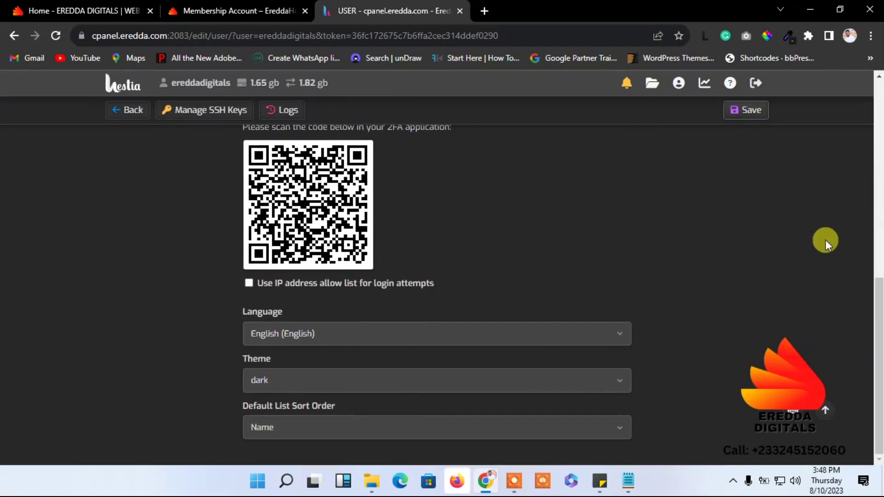
{"action": "left_click_drag", "start_coordinate": [877, 297], "coordinate": [877, 191]}
{"action": "scroll", "coordinate": [876, 191], "scroll_direction": "down", "scroll_amount": 3}
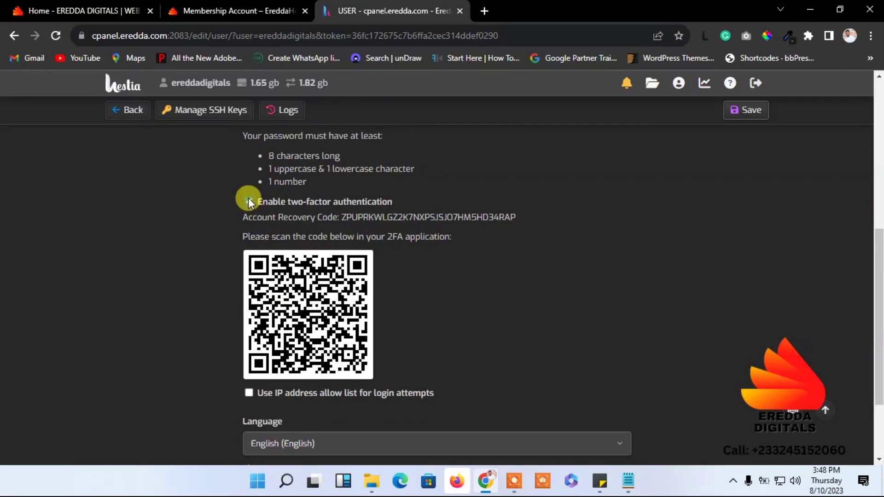
{"action": "left_click", "coordinate": [741, 107]}
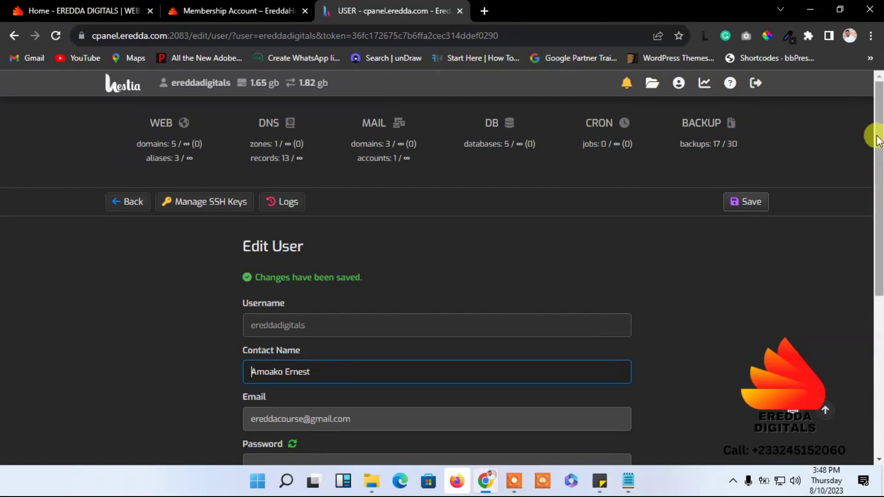
Step: Reopen Edit User, tick Enable two-factor authentication again, and save
{"action": "left_click_drag", "start_coordinate": [877, 134], "coordinate": [818, 5]}
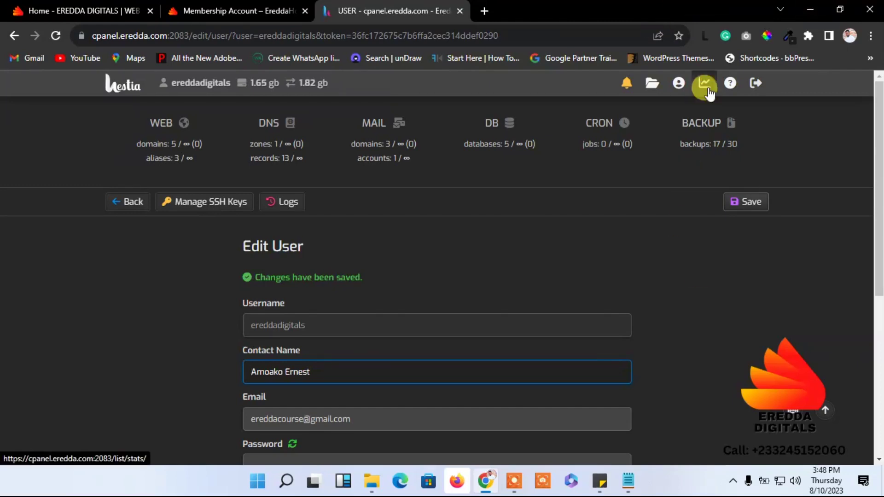
{"action": "left_click", "coordinate": [684, 91]}
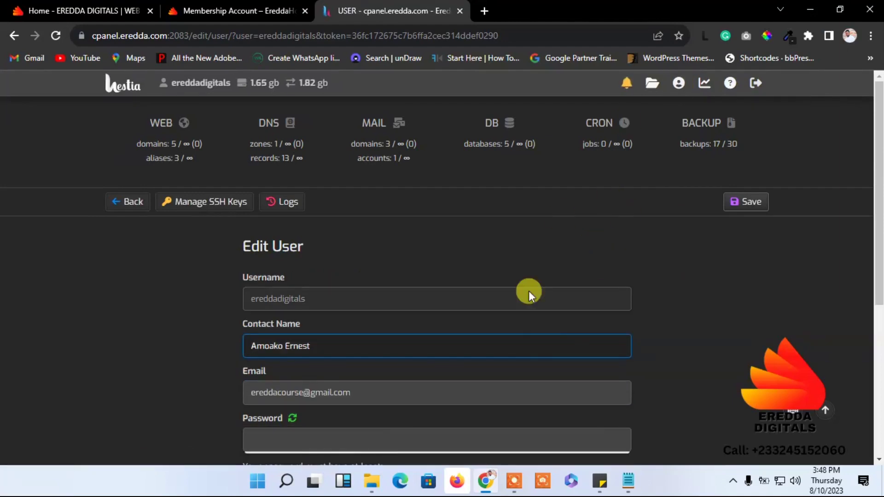
{"action": "left_click_drag", "start_coordinate": [878, 192], "coordinate": [874, 276]}
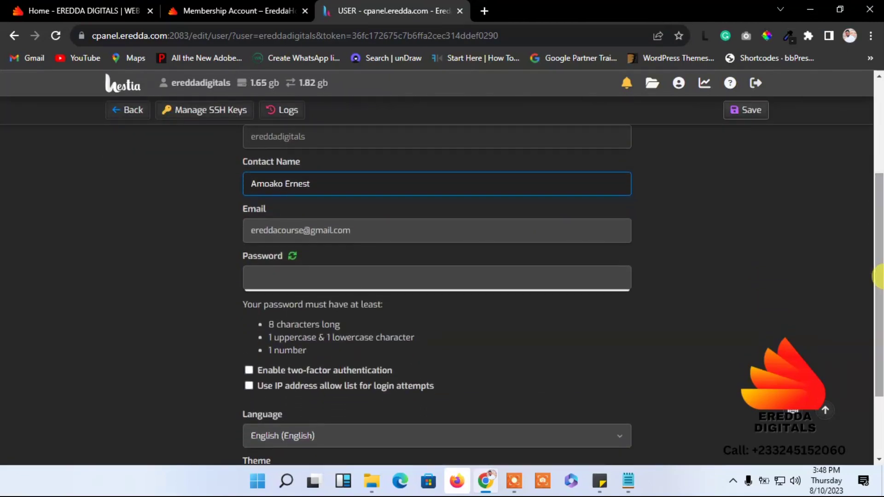
{"action": "left_click", "coordinate": [250, 370]}
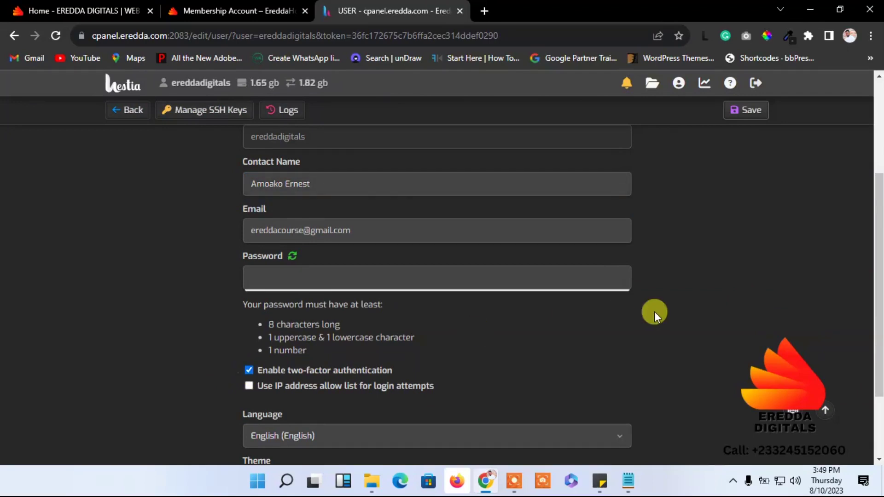
{"action": "scroll", "coordinate": [859, 242], "scroll_direction": "down", "scroll_amount": 2}
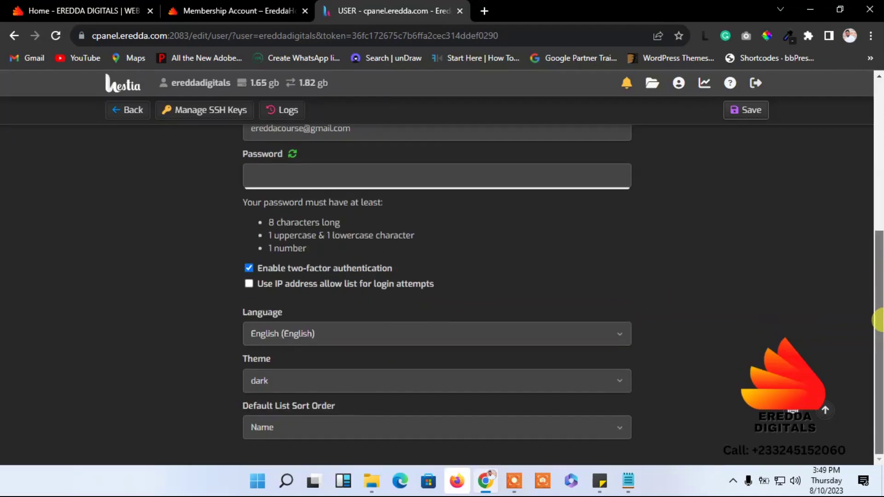
{"action": "scroll", "coordinate": [853, 227], "scroll_direction": "up", "scroll_amount": 1}
{"action": "scroll", "coordinate": [849, 208], "scroll_direction": "up", "scroll_amount": 5}
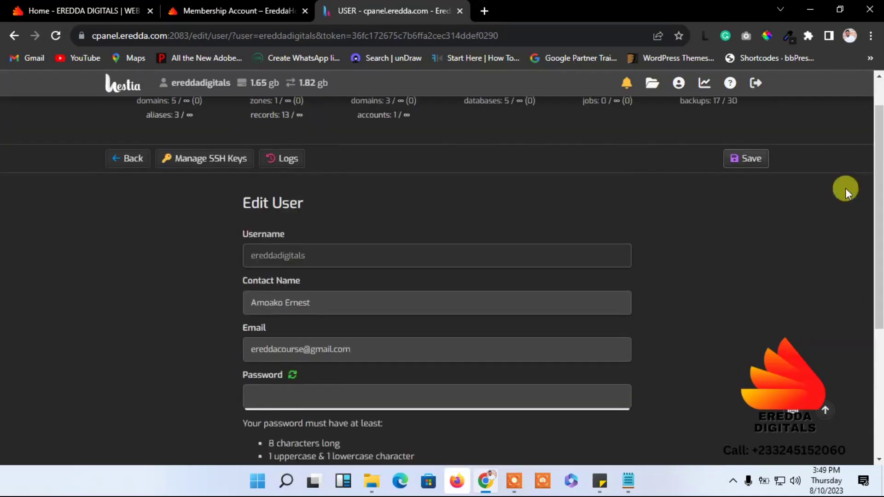
{"action": "left_click", "coordinate": [733, 158]}
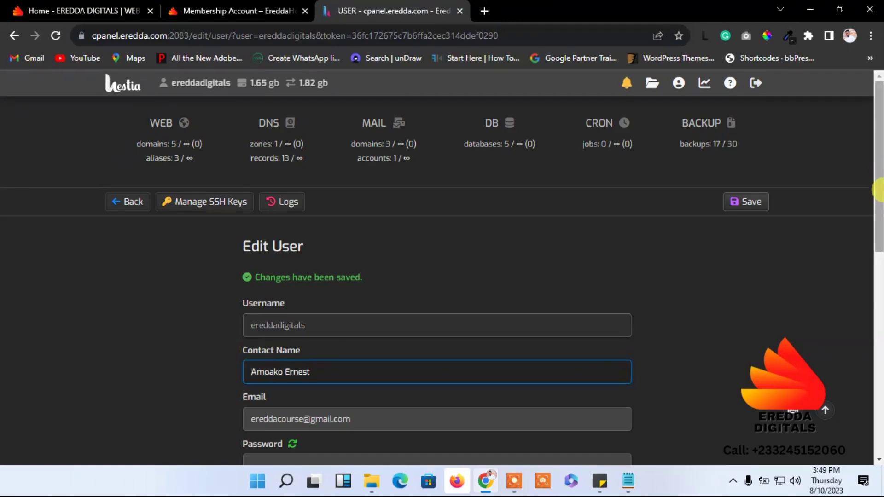
Step: Scroll down to view the new account recovery code and QR code, then click Back
{"action": "left_click_drag", "start_coordinate": [879, 188], "coordinate": [880, 352]}
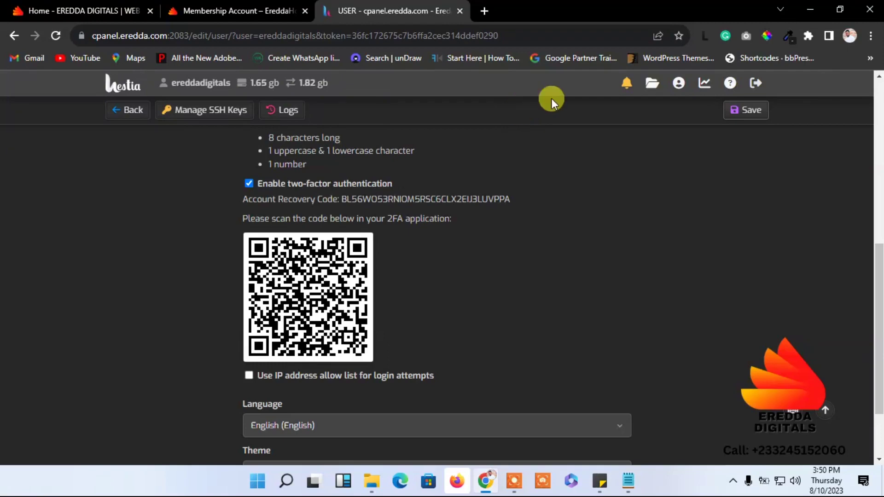
{"action": "left_click", "coordinate": [134, 111]}
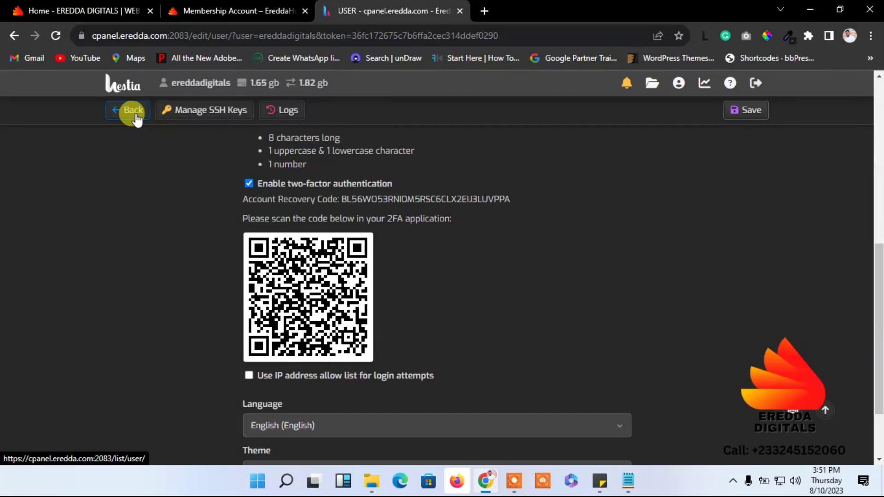